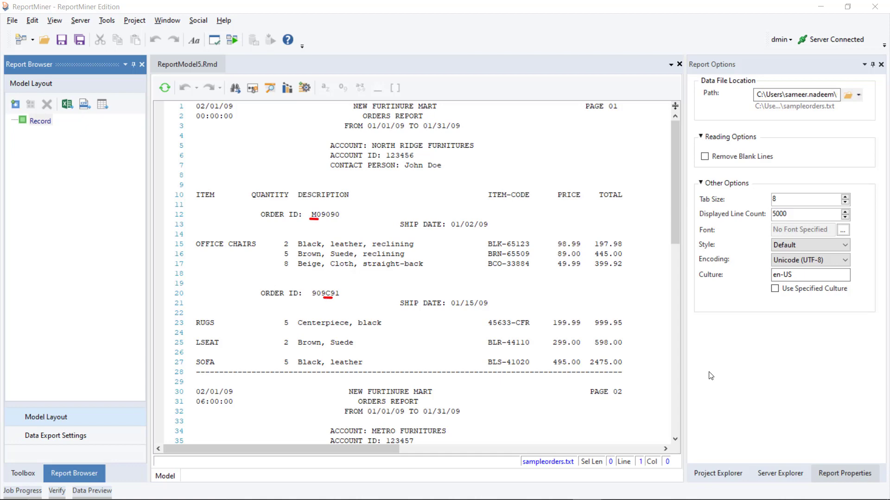
Undo the last change to the report model
{"action": "key", "text": "ctrl+z"}
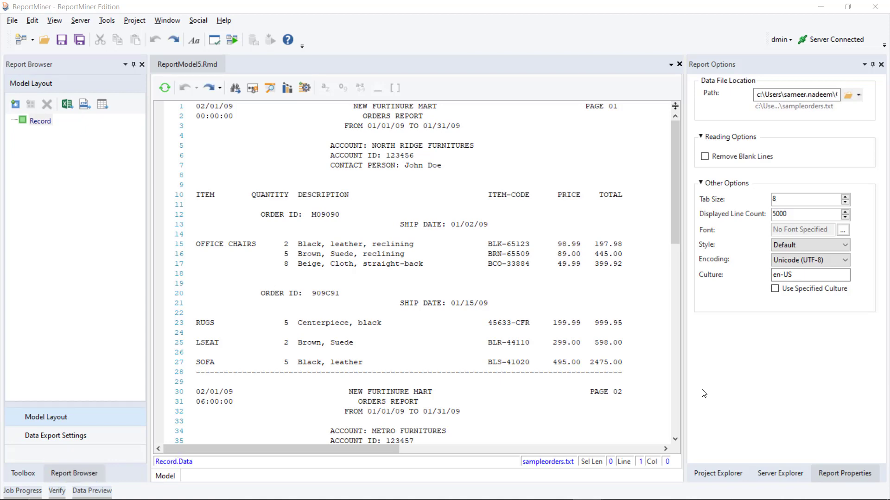
Add a data region under Record and name it Orders
{"action": "right_click", "coordinate": [41, 121]}
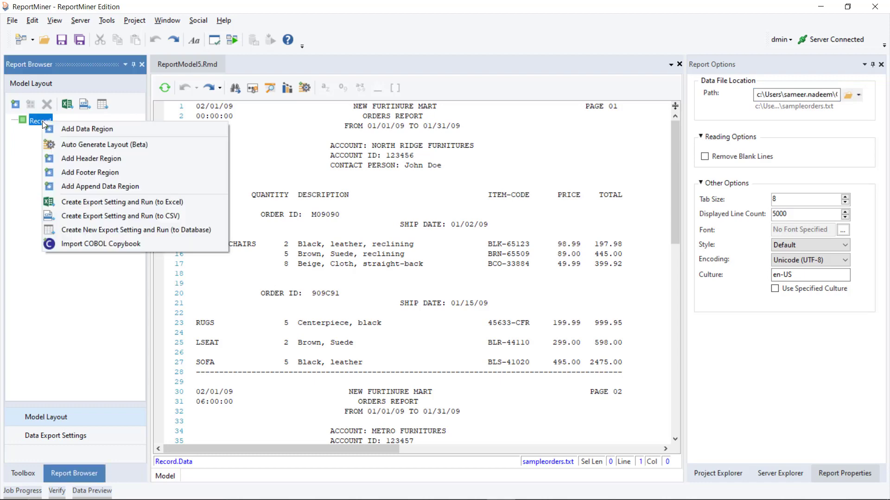
{"action": "left_click", "coordinate": [69, 129]}
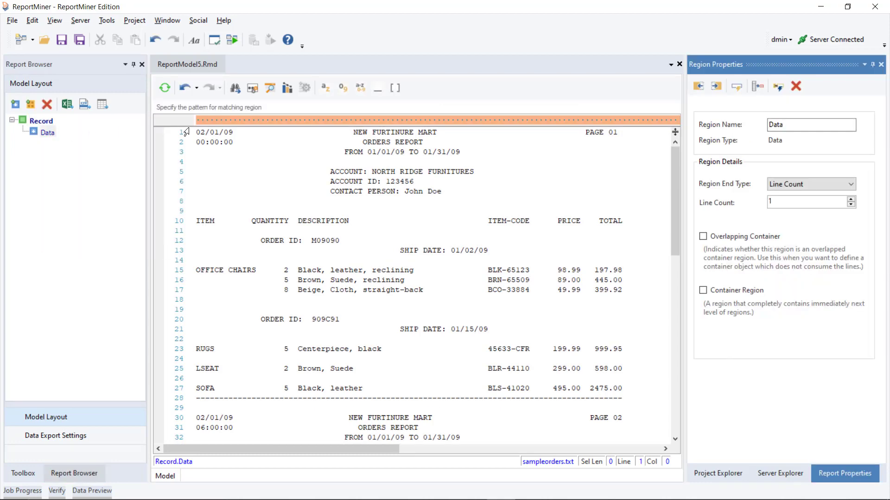
{"action": "double_click", "coordinate": [801, 122]}
{"action": "type", "text": "Orders"}
Build the Orders match pattern NN/NN/NN above the ship date column
{"action": "left_click", "coordinate": [451, 121]}
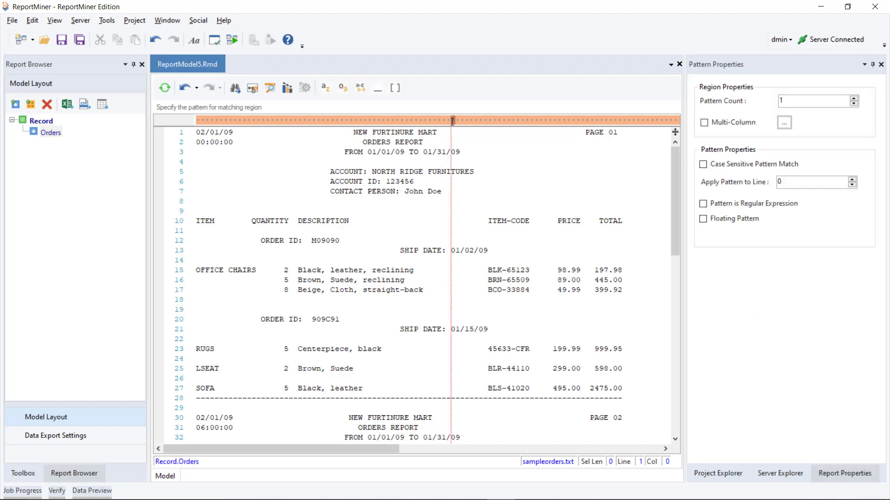
{"action": "left_click", "coordinate": [338, 91]}
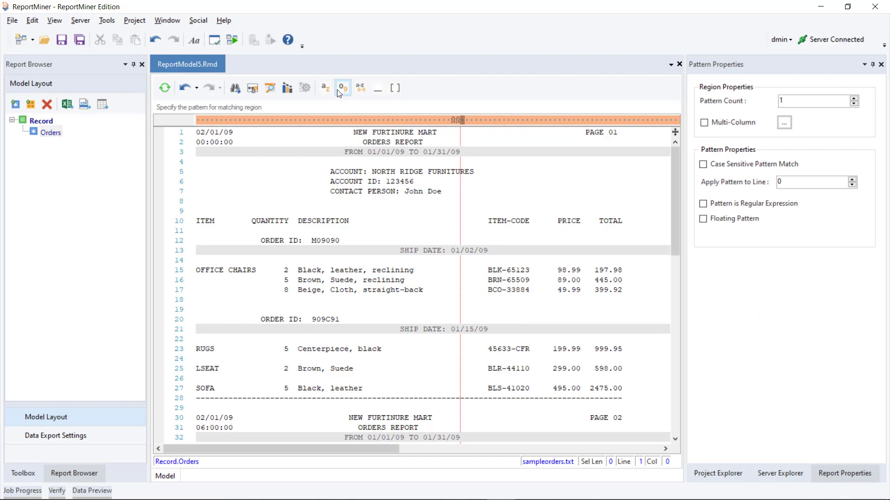
{"action": "type", "text": "/"}
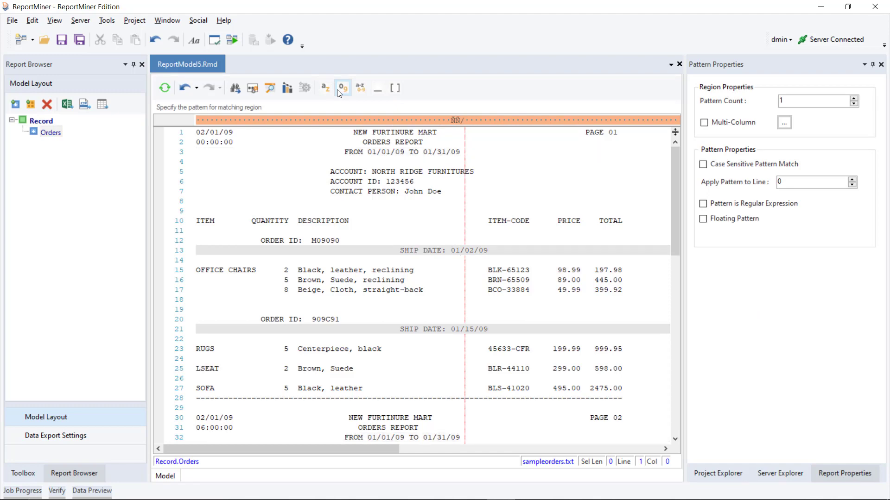
{"action": "left_click", "coordinate": [338, 90]}
{"action": "left_click", "coordinate": [338, 90]}
{"action": "type", "text": "/"}
{"action": "left_click", "coordinate": [337, 90]}
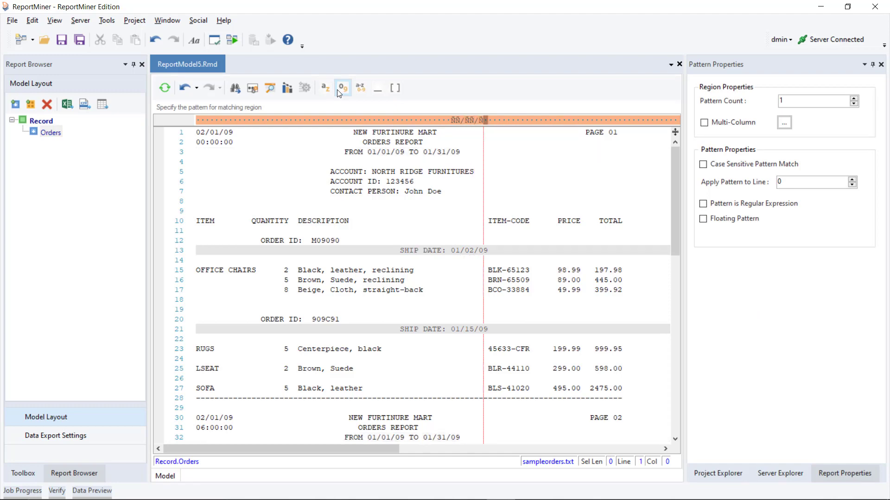
{"action": "left_click", "coordinate": [337, 90]}
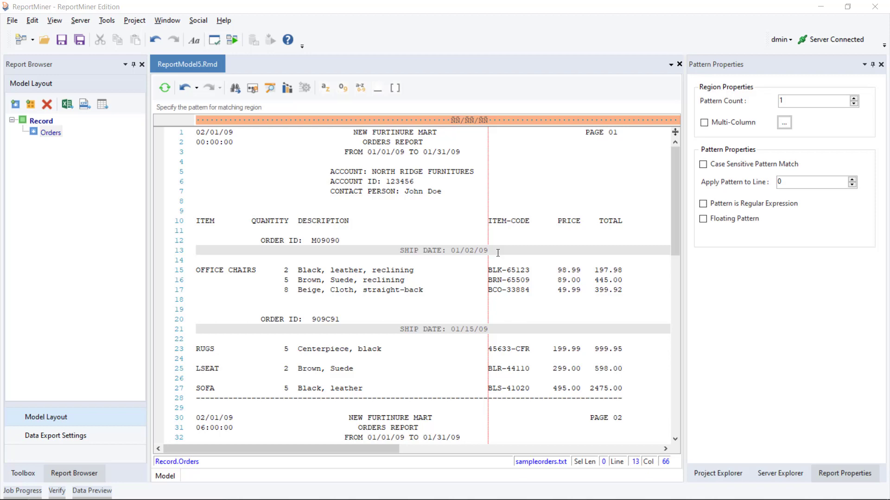
Set the Orders region Line Count to 2 and Apply Pattern to Line to 1
{"action": "left_click", "coordinate": [750, 226]}
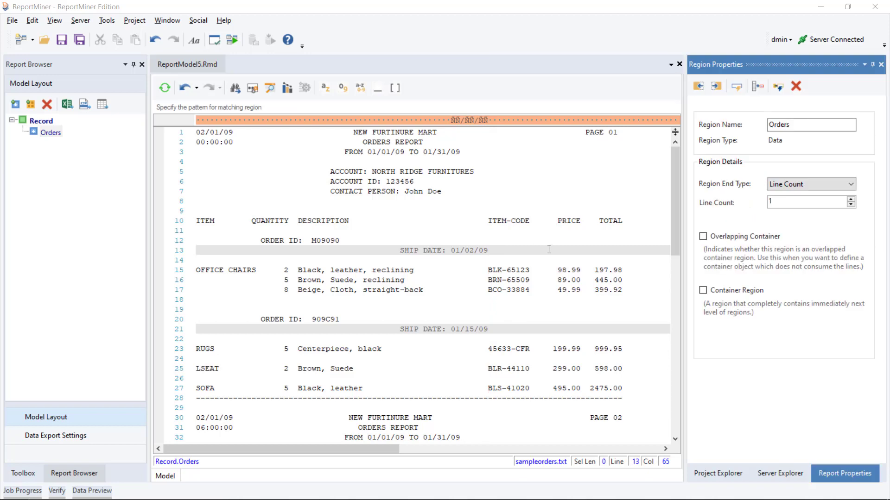
{"action": "left_click", "coordinate": [852, 200]}
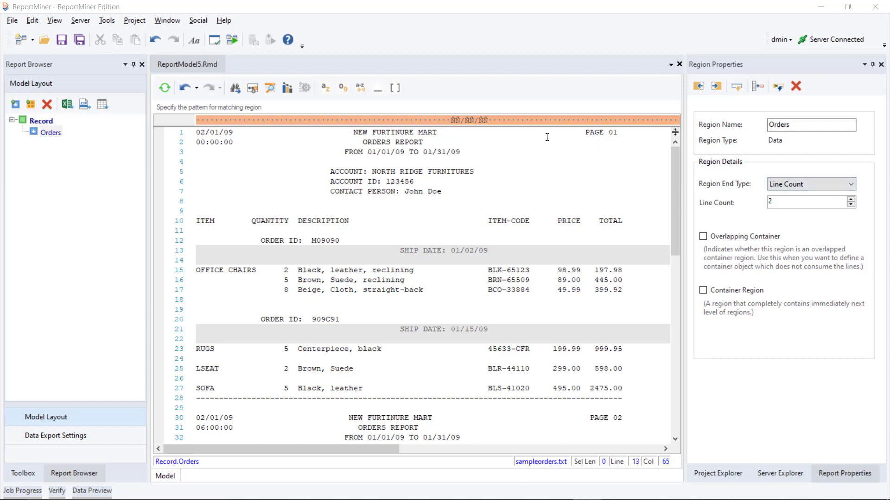
{"action": "left_click", "coordinate": [491, 123]}
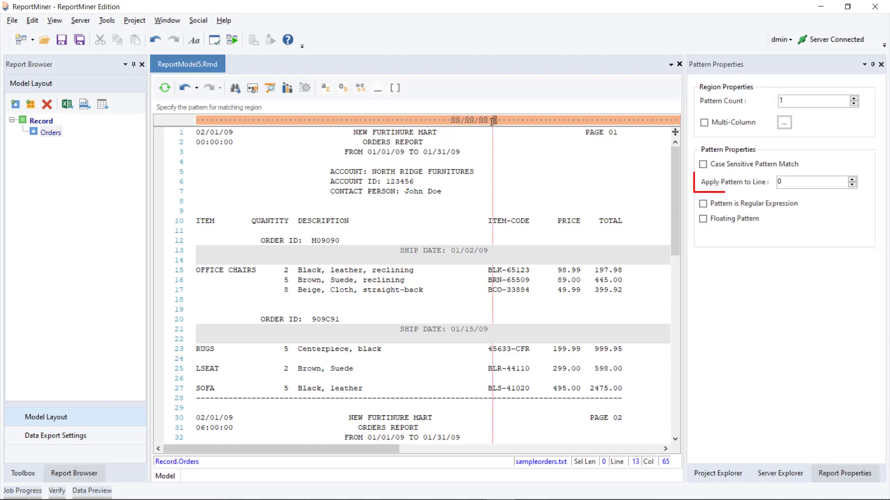
{"action": "left_click", "coordinate": [851, 181]}
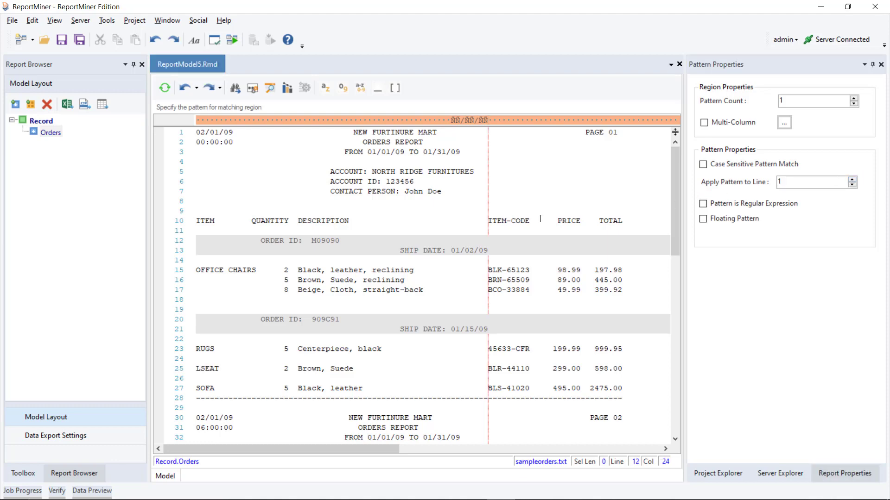
Create a String data field named Order_ID from the order number M09090
{"action": "left_click", "coordinate": [350, 241]}
{"action": "left_click_drag", "start_coordinate": [348, 241], "coordinate": [314, 241]}
{"action": "right_click", "coordinate": [323, 241]}
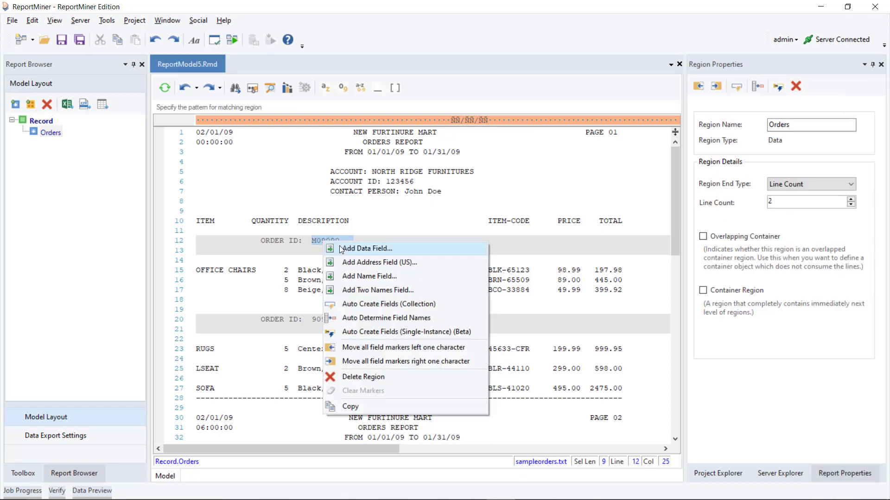
{"action": "left_click", "coordinate": [341, 248]}
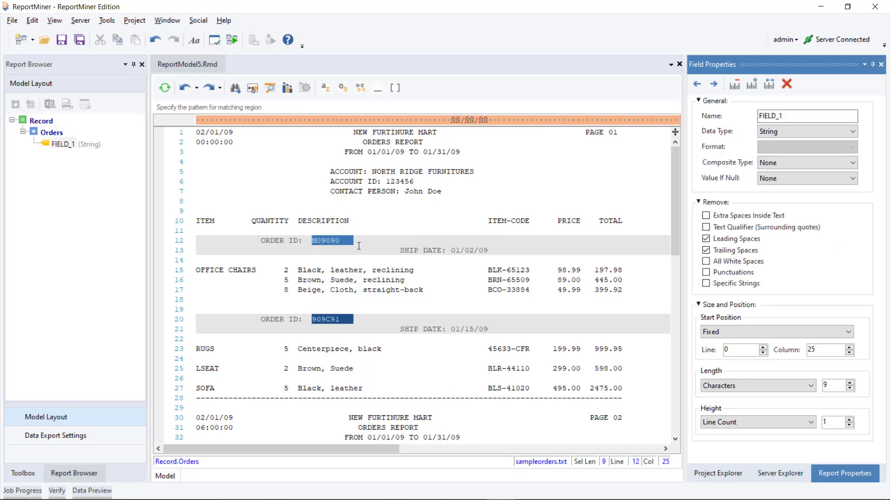
{"action": "double_click", "coordinate": [769, 116]}
{"action": "type", "text": "Order_ID"}
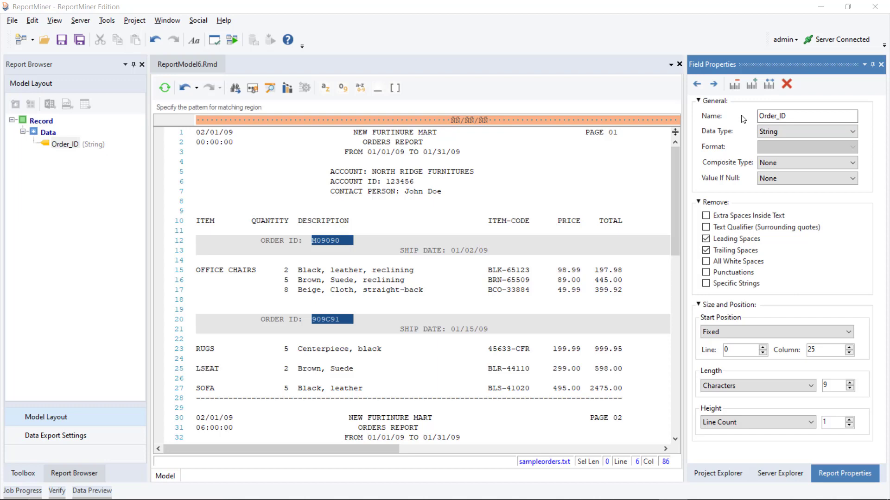
{"action": "left_click", "coordinate": [763, 130]}
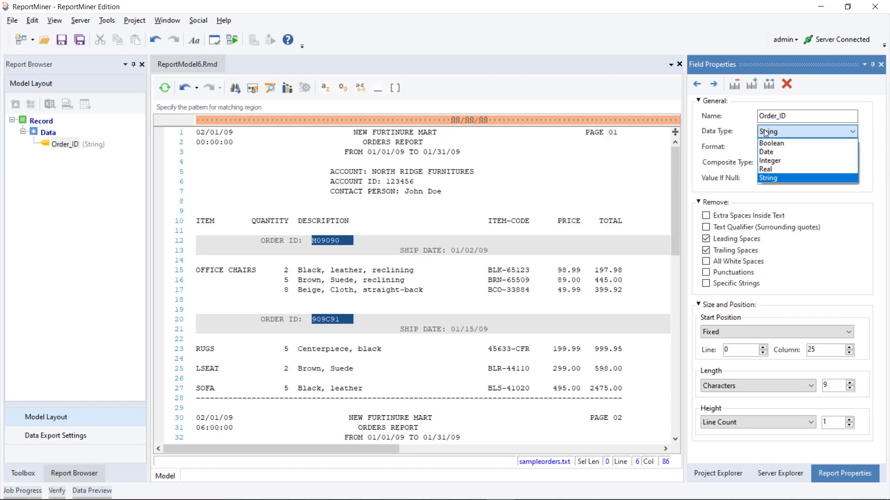
{"action": "left_click", "coordinate": [789, 130]}
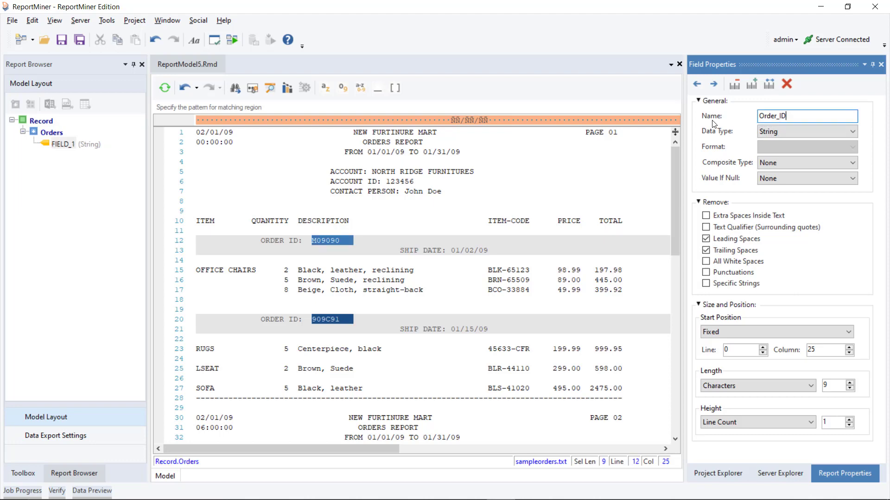
Auto-fit the Order_ID field length and add a Ship_Date field from 01/02/09
{"action": "left_click", "coordinate": [769, 85]}
{"action": "left_click_drag", "start_coordinate": [487, 251], "coordinate": [451, 250]}
{"action": "right_click", "coordinate": [459, 249]}
{"action": "left_click", "coordinate": [486, 260]}
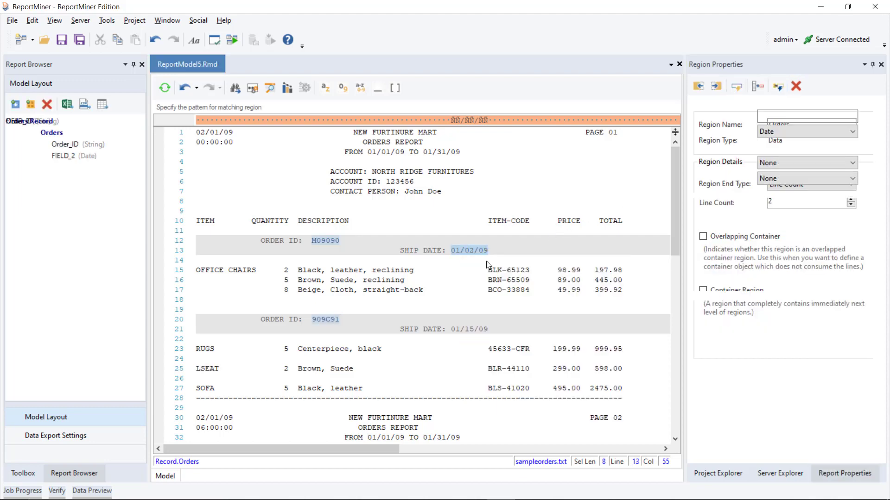
{"action": "double_click", "coordinate": [797, 115]}
{"action": "type", "text": "Ship_Date"}
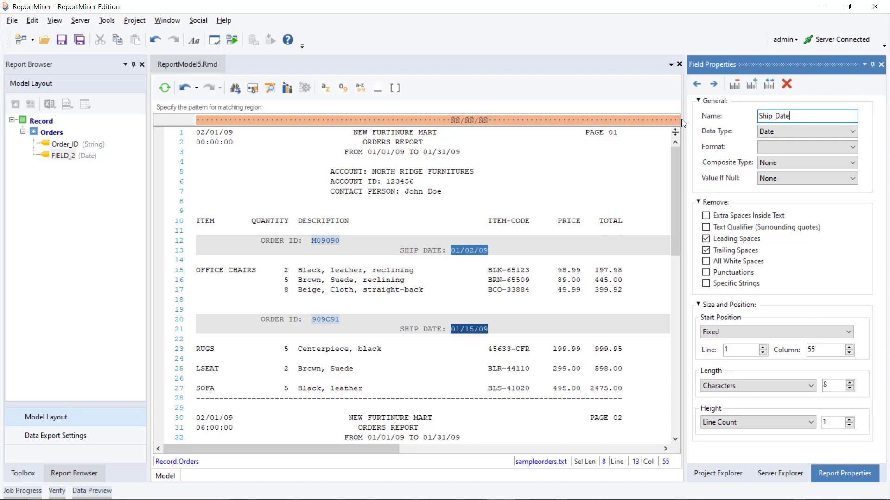
{"action": "key", "text": "Return"}
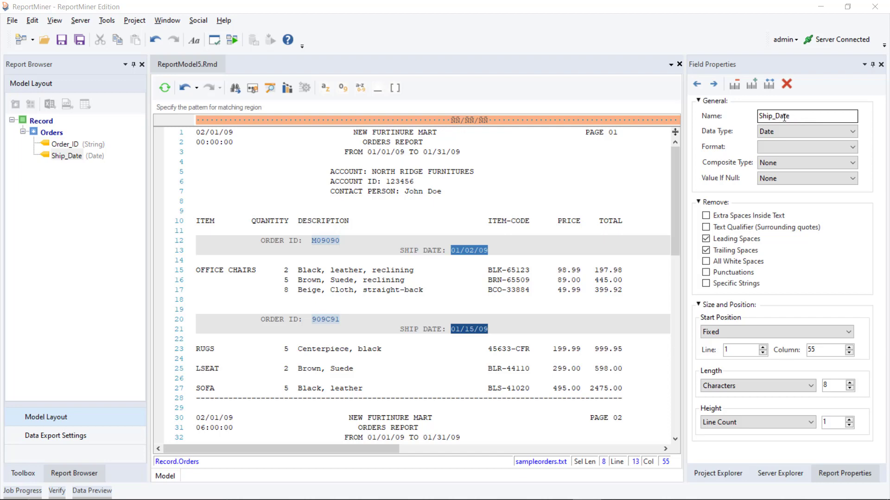
{"action": "left_click", "coordinate": [51, 134]}
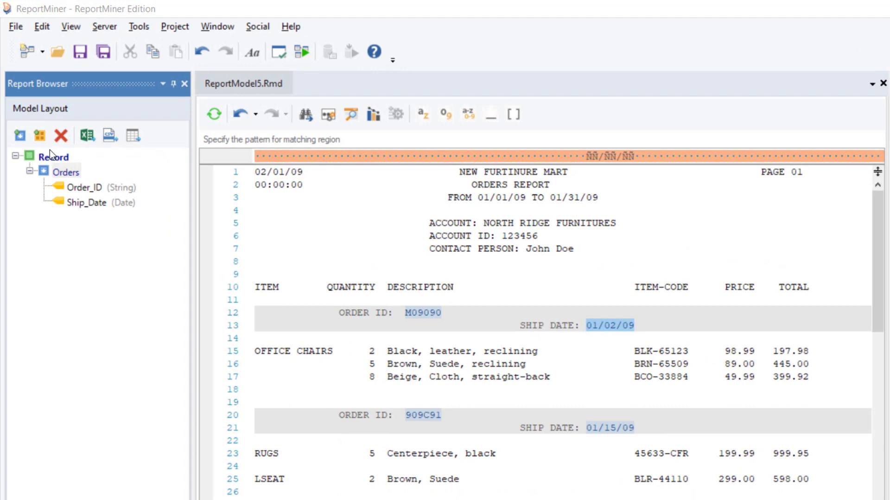
Add a collection region inside Orders and name it Items
{"action": "left_click", "coordinate": [39, 135]}
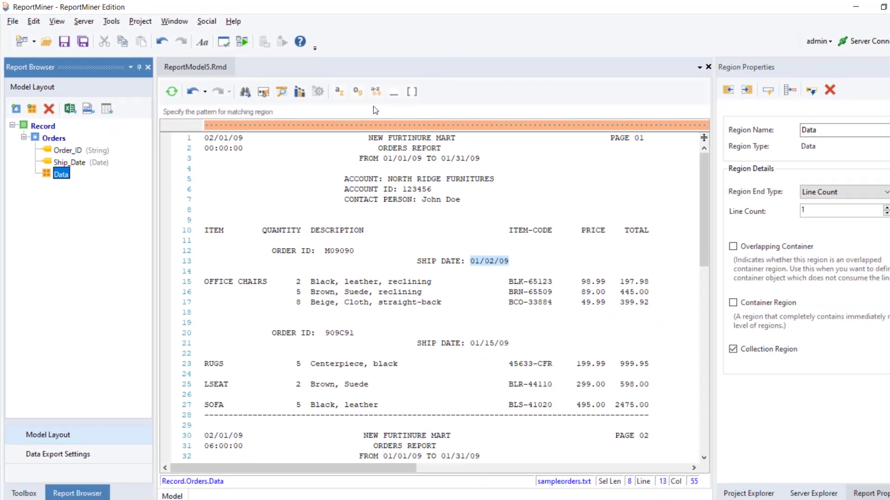
{"action": "double_click", "coordinate": [816, 130]}
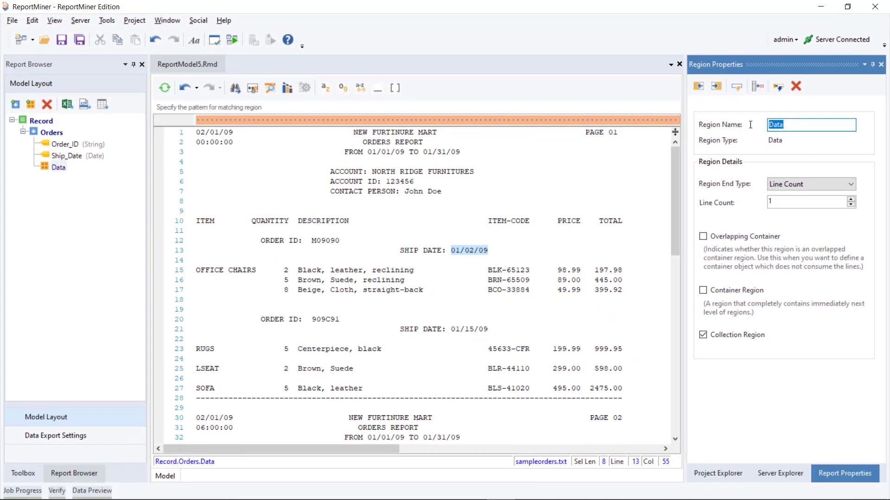
{"action": "type", "text": "Items"}
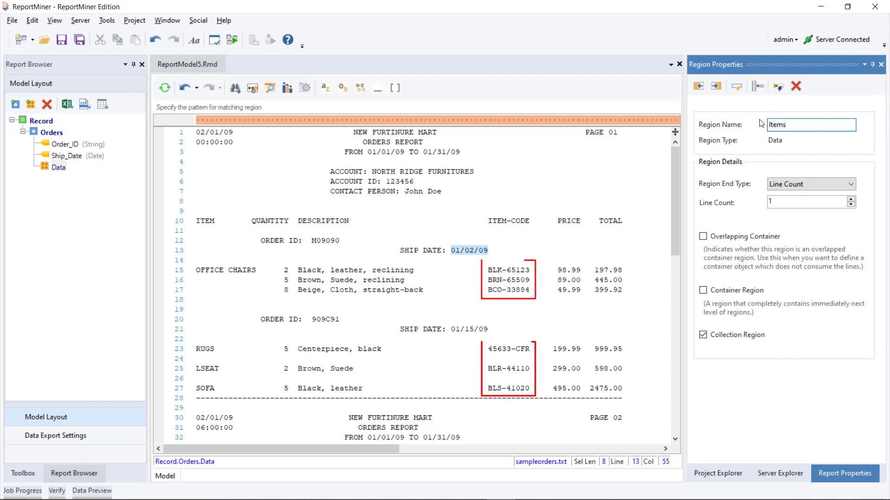
{"action": "left_click", "coordinate": [642, 156]}
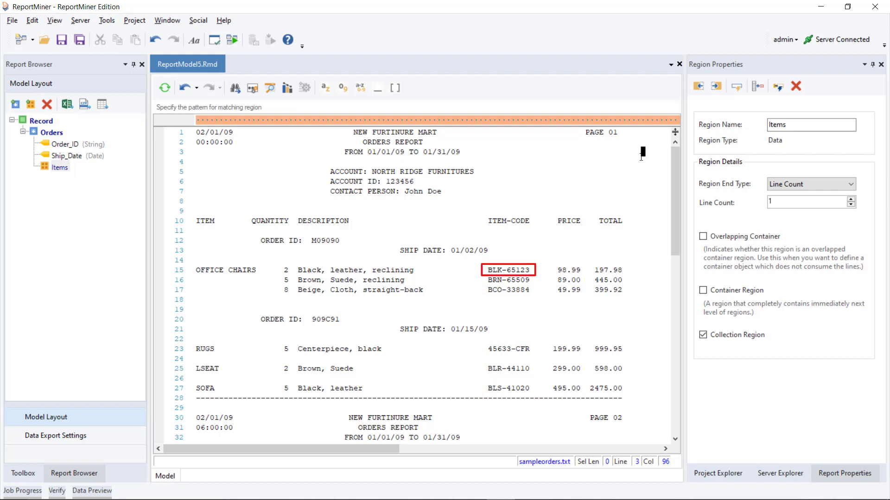
Enter the Items pattern AAA-NNNNN at the item code column
{"action": "left_click", "coordinate": [489, 120]}
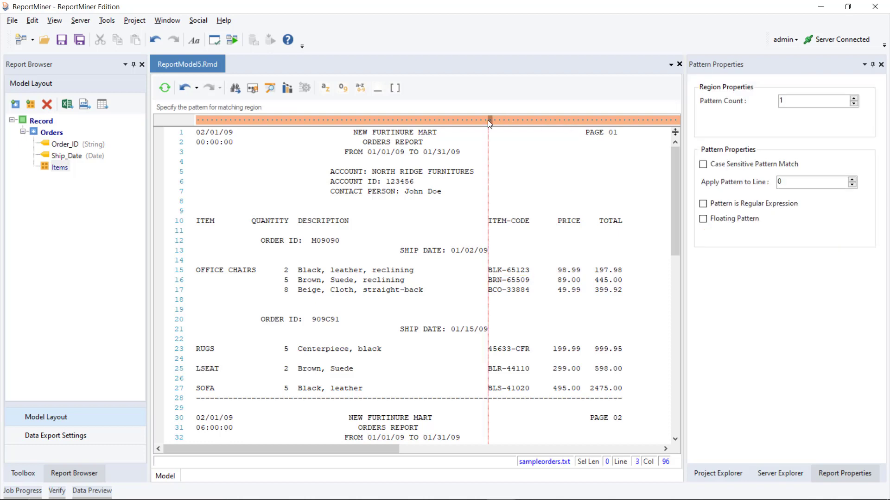
{"action": "left_click", "coordinate": [324, 89]}
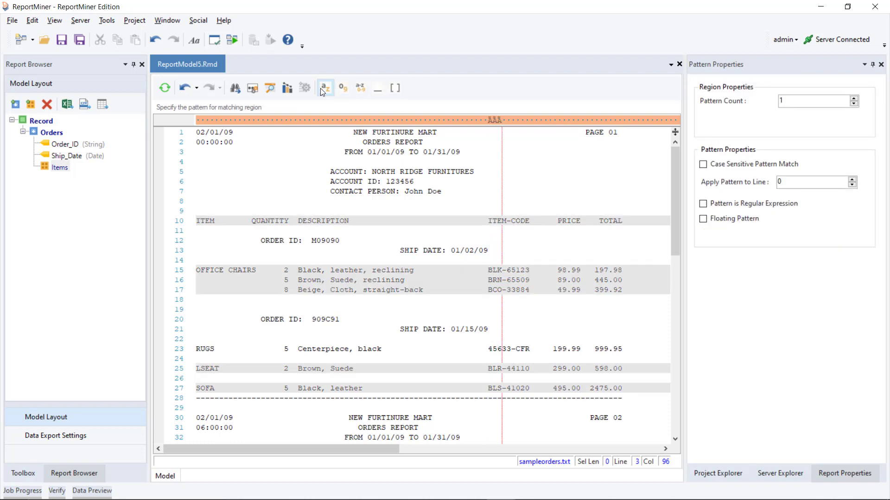
{"action": "type", "text": "-"}
{"action": "left_click", "coordinate": [342, 88]}
{"action": "left_click", "coordinate": [342, 88]}
{"action": "left_click", "coordinate": [342, 88]}
{"action": "left_click", "coordinate": [342, 88]}
{"action": "left_click", "coordinate": [342, 88]}
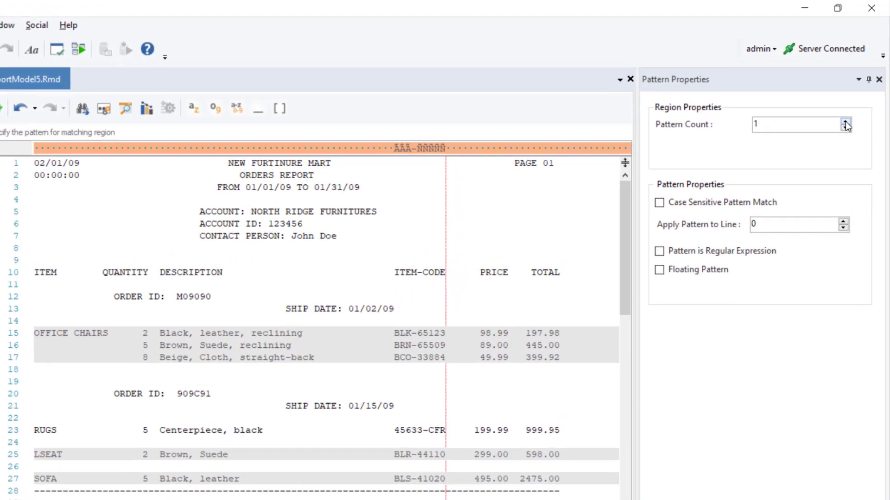
Add a second Items pattern NNNNN-AAA at the item code column
{"action": "left_click", "coordinate": [854, 98]}
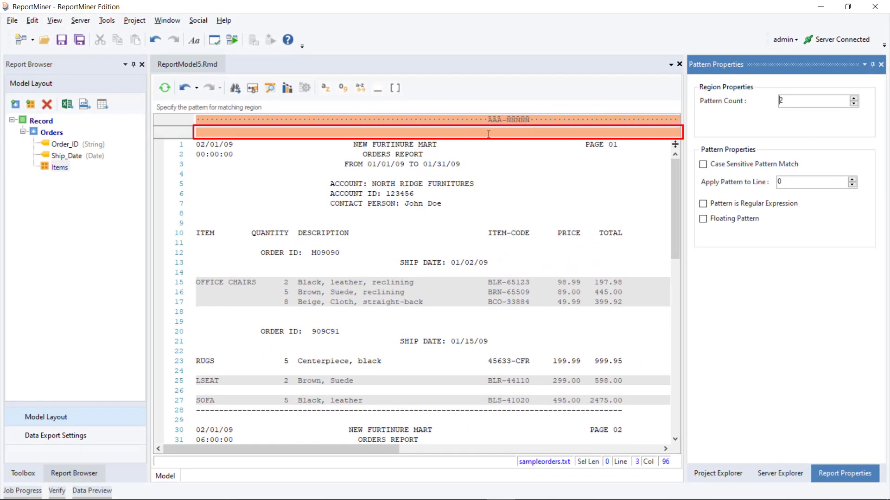
{"action": "left_click", "coordinate": [489, 135]}
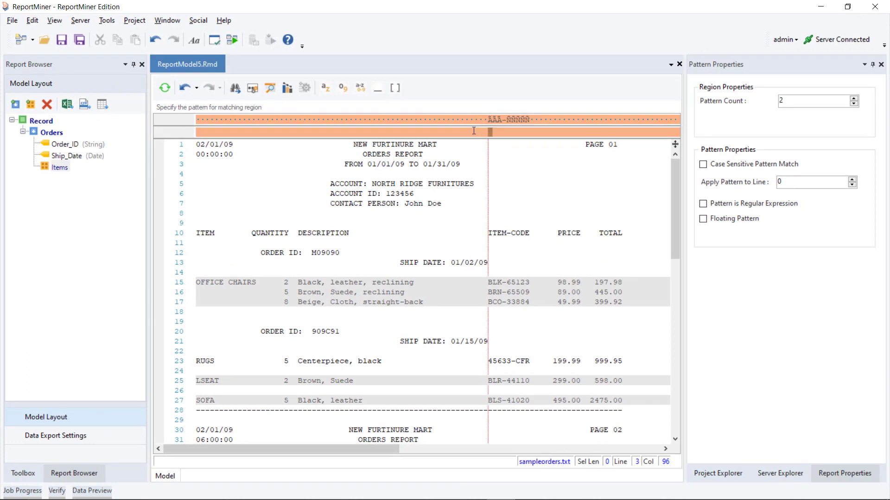
{"action": "left_click", "coordinate": [342, 88]}
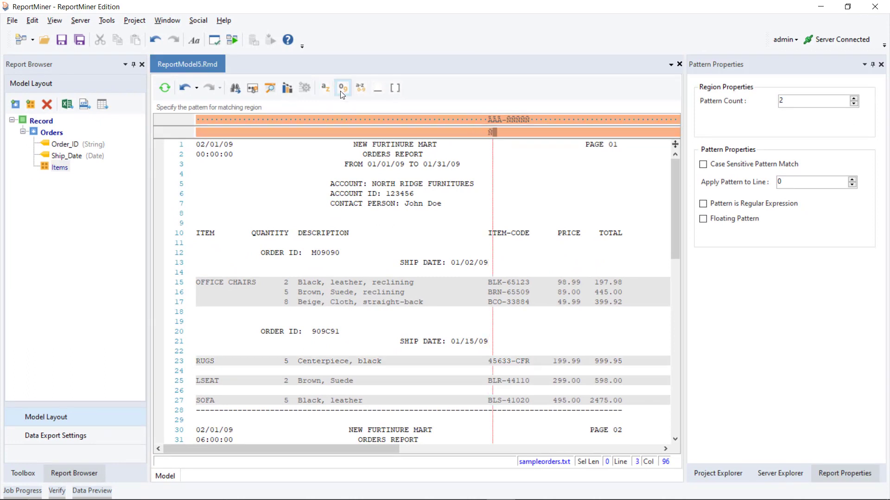
{"action": "left_click", "coordinate": [342, 88]}
{"action": "left_click", "coordinate": [342, 88]}
{"action": "left_click", "coordinate": [342, 88]}
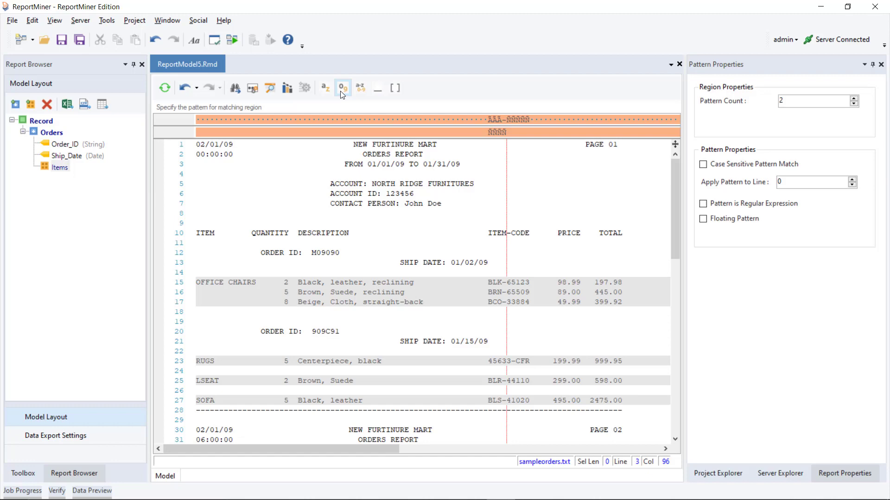
{"action": "type", "text": "-"}
{"action": "left_click", "coordinate": [326, 88]}
{"action": "left_click", "coordinate": [325, 88]}
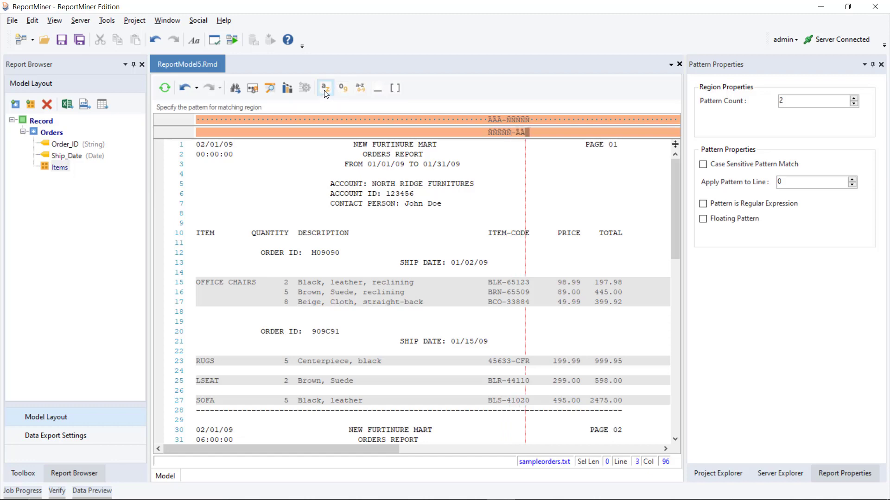
{"action": "left_click", "coordinate": [325, 88]}
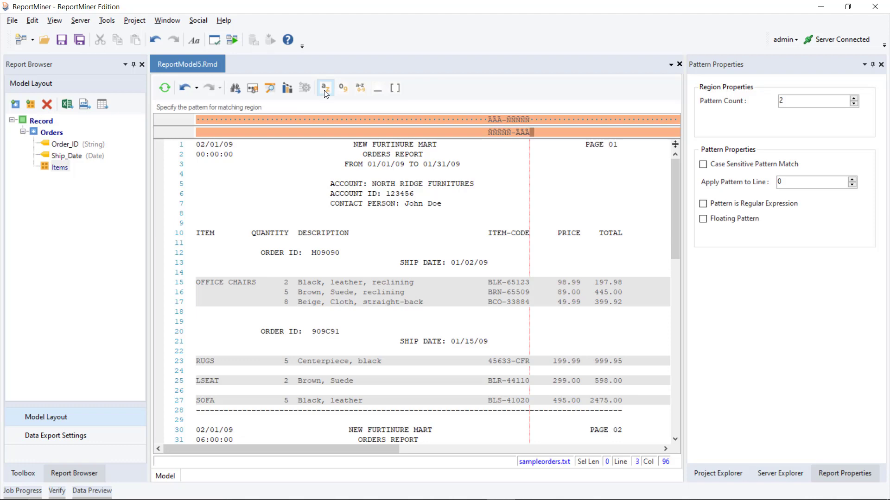
Finish the pattern and add an Item_Name field from OFFICE CHAIRS
{"action": "left_click", "coordinate": [326, 93]}
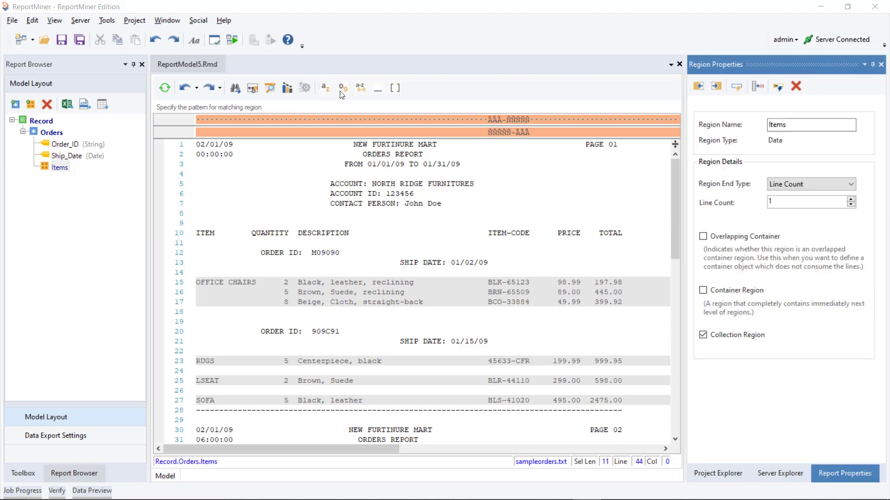
{"action": "left_click_drag", "start_coordinate": [257, 283], "coordinate": [206, 285]}
{"action": "right_click", "coordinate": [207, 285]}
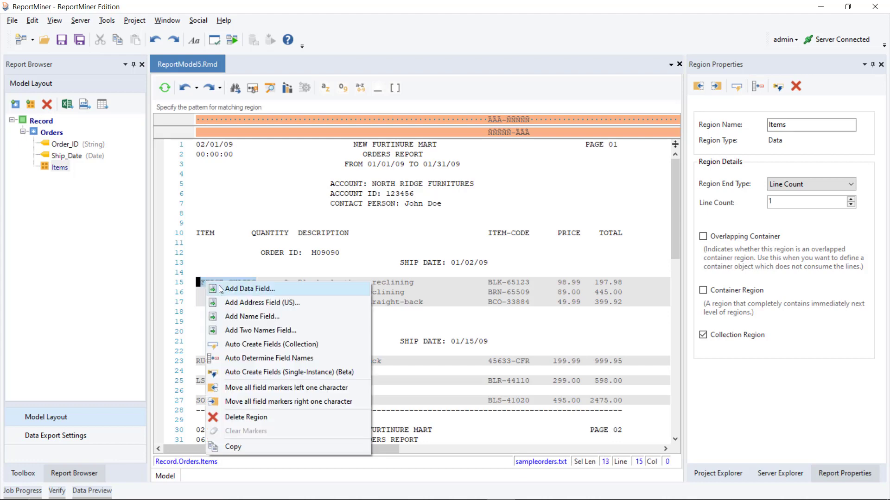
{"action": "left_click", "coordinate": [221, 288]}
{"action": "left_click", "coordinate": [823, 116]}
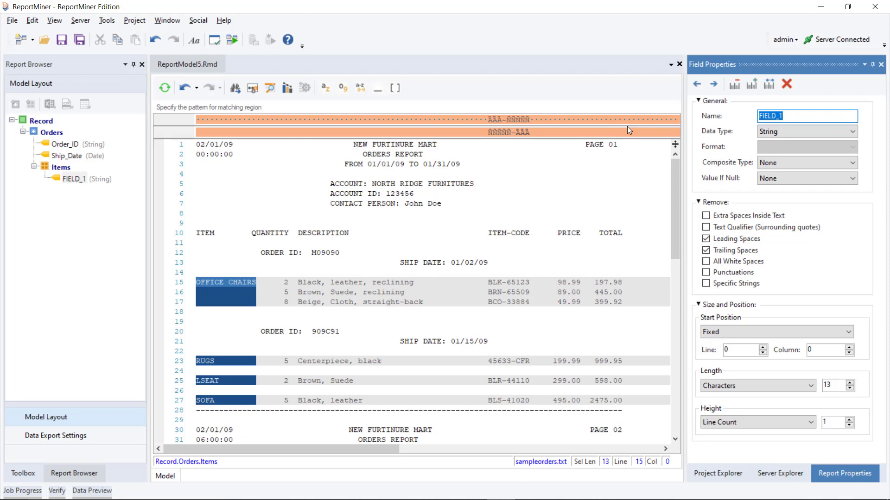
{"action": "type", "text": "Item_Name"}
{"action": "scroll", "coordinate": [286, 341], "scroll_direction": "down", "scroll_amount": 8}
{"action": "left_click", "coordinate": [285, 341]}
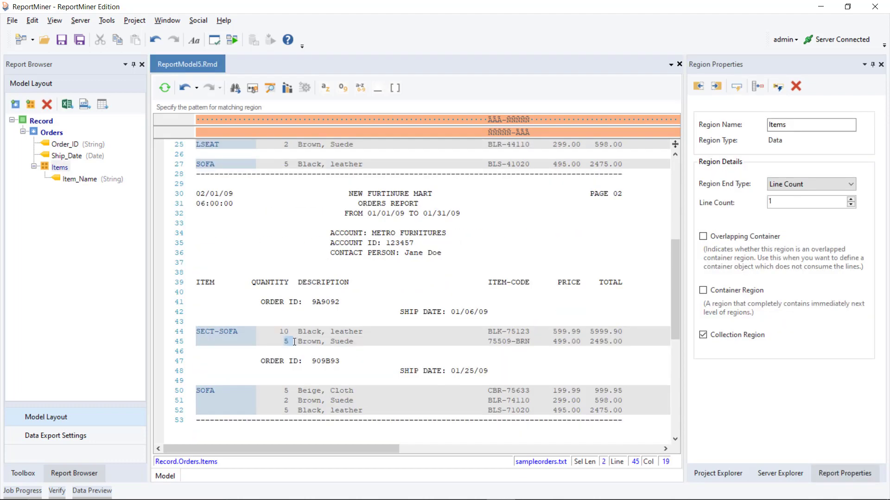
Add a Quantity field and shift it one column left to cover 10
{"action": "right_click", "coordinate": [288, 345]}
{"action": "left_click", "coordinate": [330, 175]}
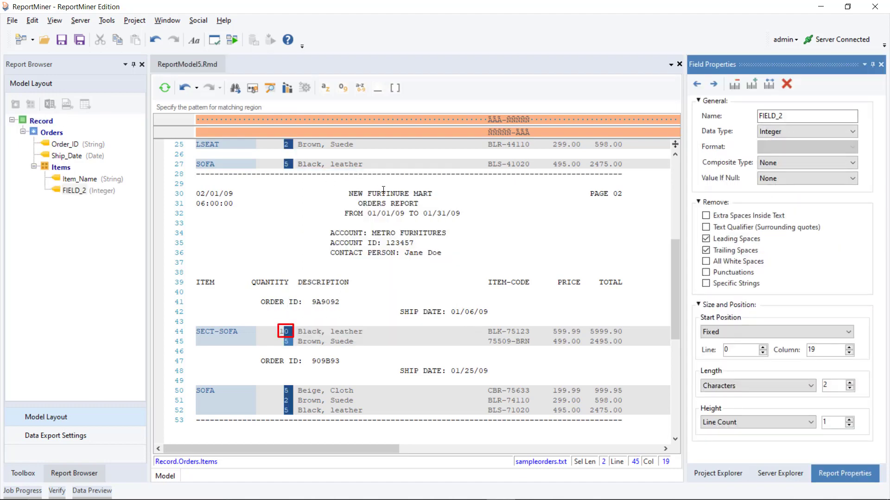
{"action": "double_click", "coordinate": [779, 116]}
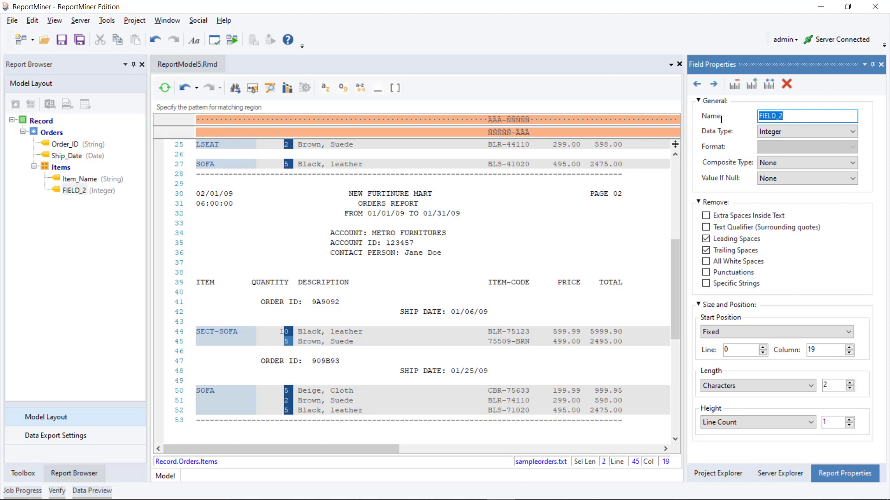
{"action": "type", "text": "Quantity"}
{"action": "key", "text": "Return"}
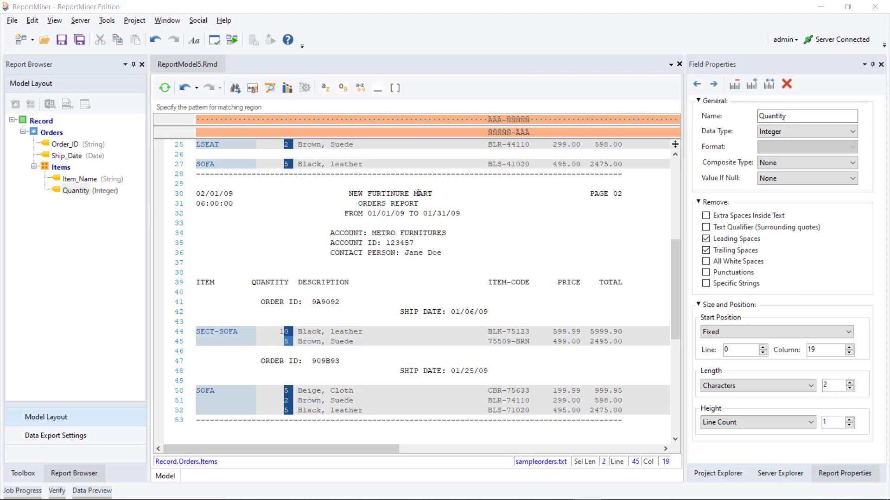
{"action": "left_click", "coordinate": [702, 85]}
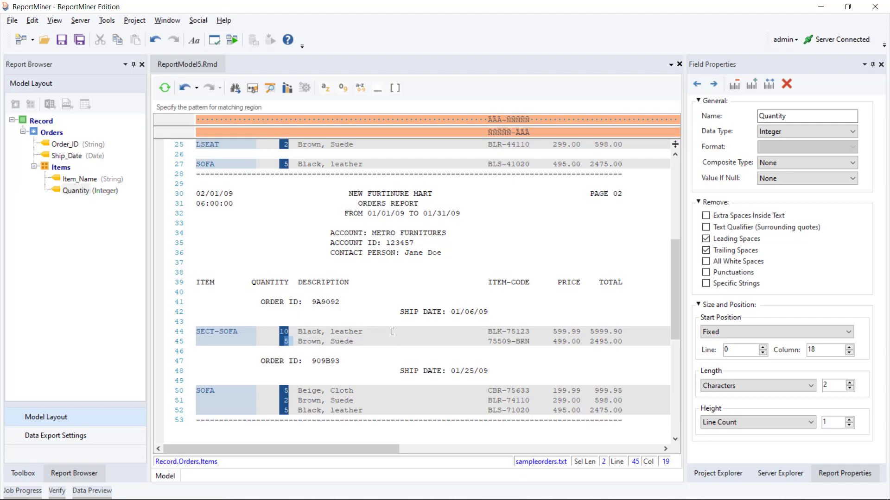
Add Item_Details and Item_Code fields from 'Black, leather' and BLK-75123
{"action": "left_click_drag", "start_coordinate": [298, 331], "coordinate": [390, 331]}
{"action": "right_click", "coordinate": [311, 331]}
{"action": "left_click", "coordinate": [326, 164]}
{"action": "type", "text": "Item_Details"}
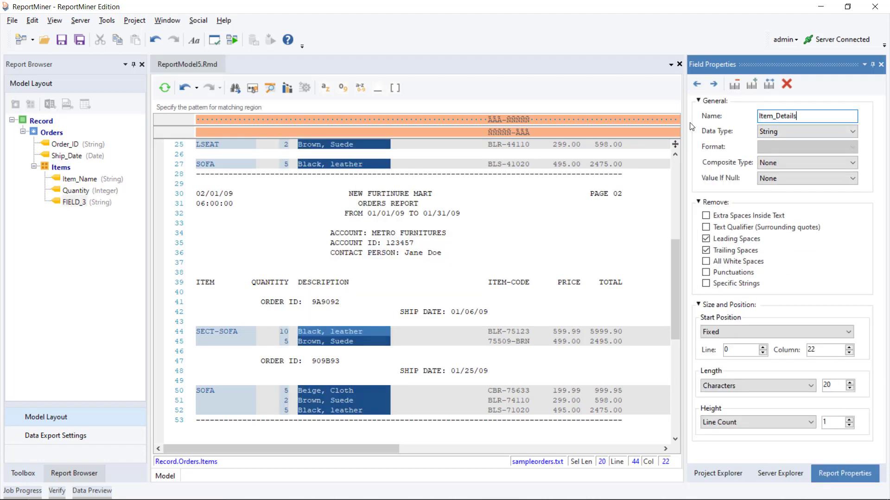
{"action": "left_click_drag", "start_coordinate": [488, 331], "coordinate": [585, 331]}
{"action": "right_click", "coordinate": [507, 332]}
{"action": "left_click", "coordinate": [524, 164]}
{"action": "type", "text": "Item_Code"}
Add Price and Total fields from 599.99 and 5999.90
{"action": "right_click", "coordinate": [561, 332]}
{"action": "left_click", "coordinate": [577, 164]}
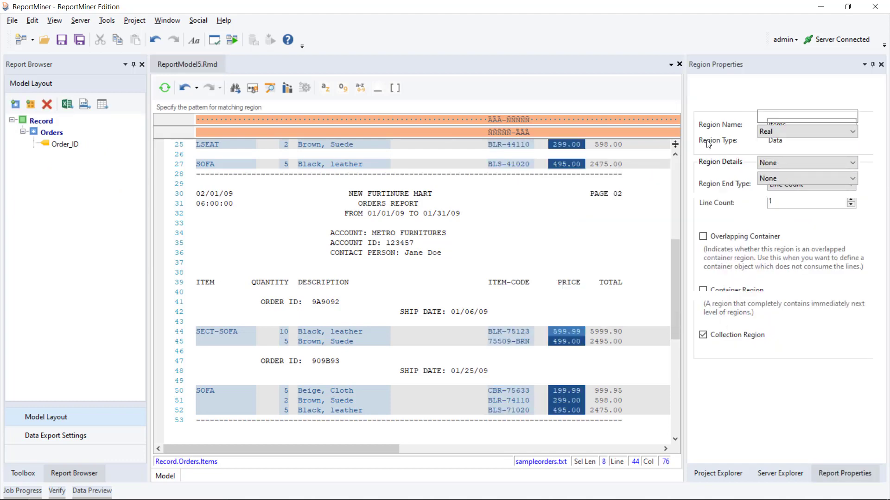
{"action": "type", "text": "Price"}
{"action": "right_click", "coordinate": [586, 332]}
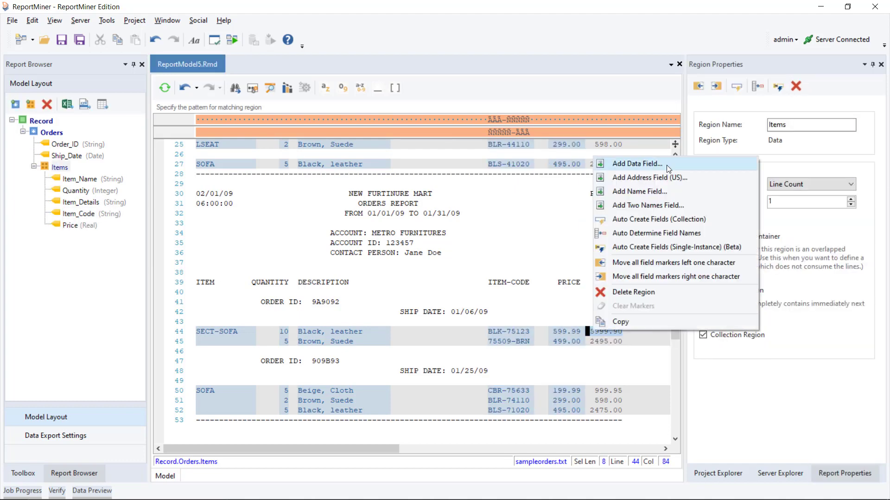
{"action": "left_click", "coordinate": [666, 165]}
{"action": "type", "text": "Total"}
{"action": "left_click", "coordinate": [552, 213]}
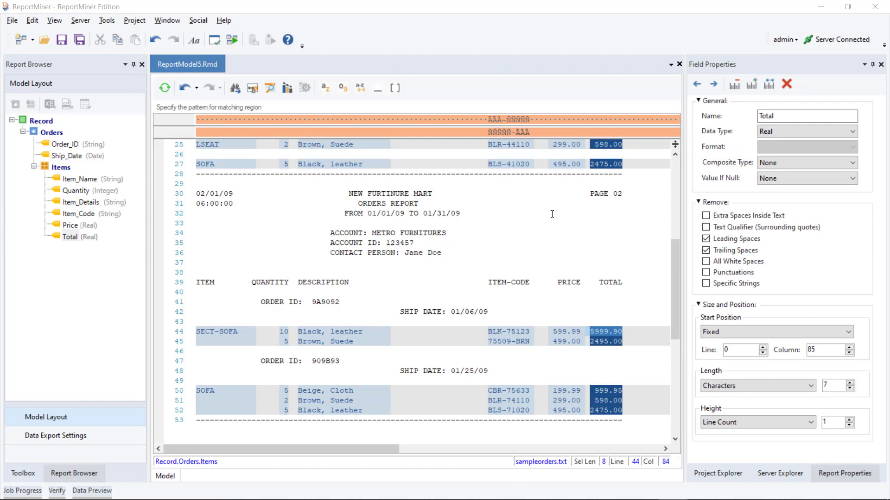
Save the report model under the file name ApplyingPatterns.Rmd
{"action": "left_click", "coordinate": [67, 42]}
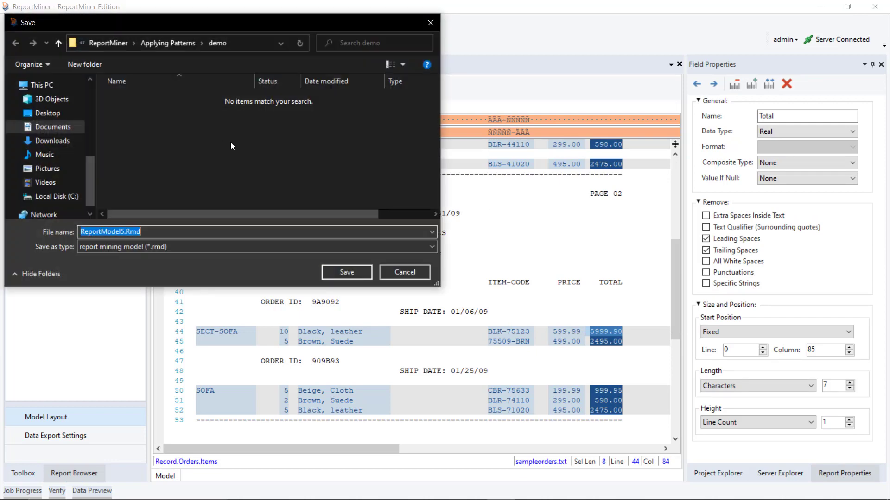
{"action": "type", "text": "ApplyingPatt"}
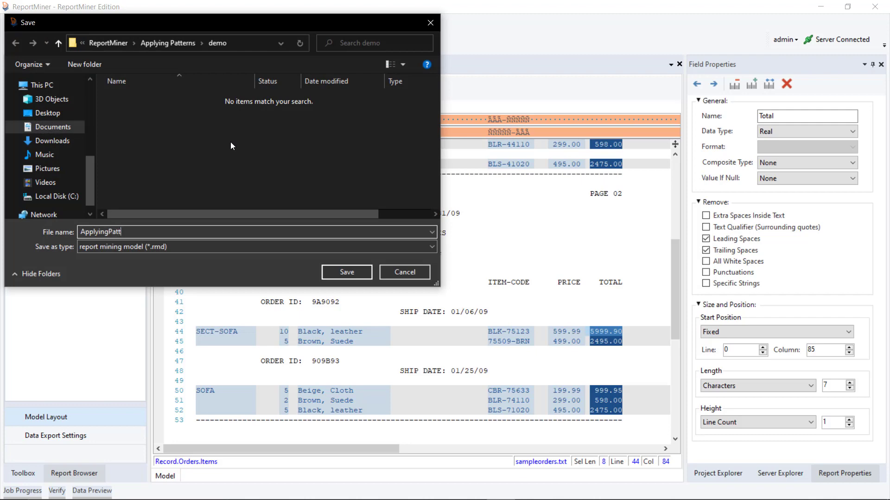
{"action": "type", "text": "erns"}
{"action": "key", "text": "Return"}
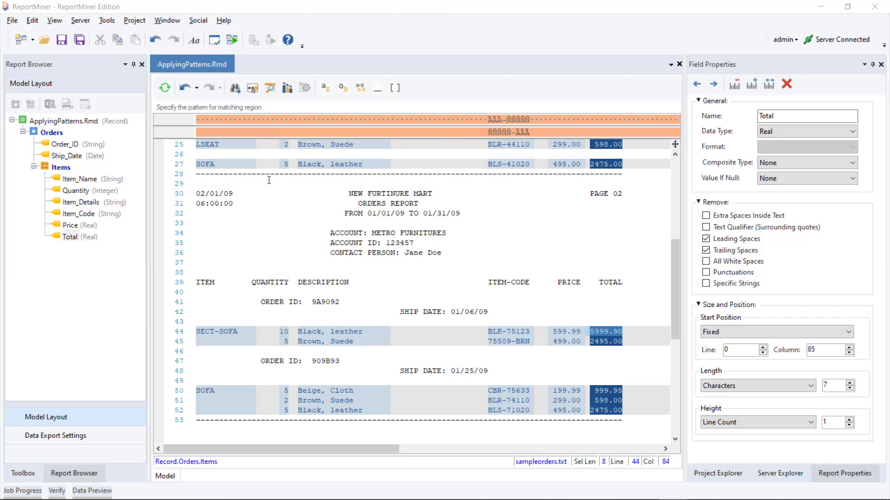
Preview the extracted data and expand order M09090 to show its three item rows
{"action": "left_click", "coordinate": [269, 88]}
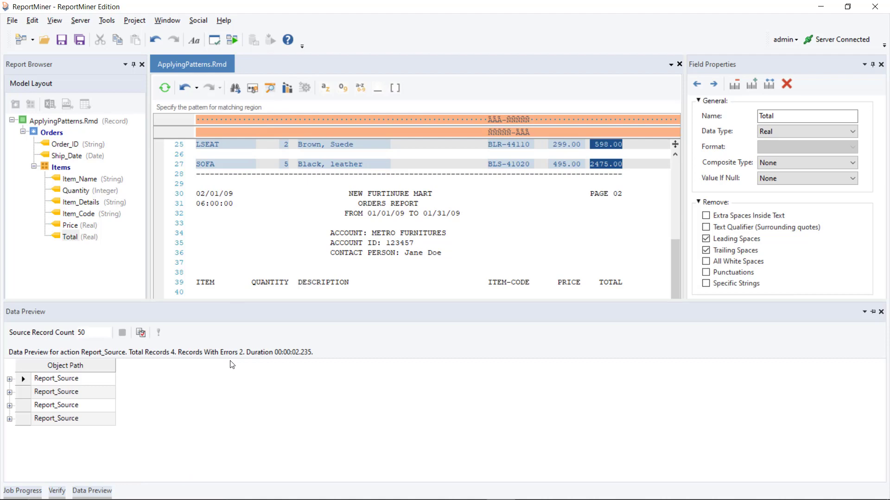
{"action": "left_click", "coordinate": [9, 379]}
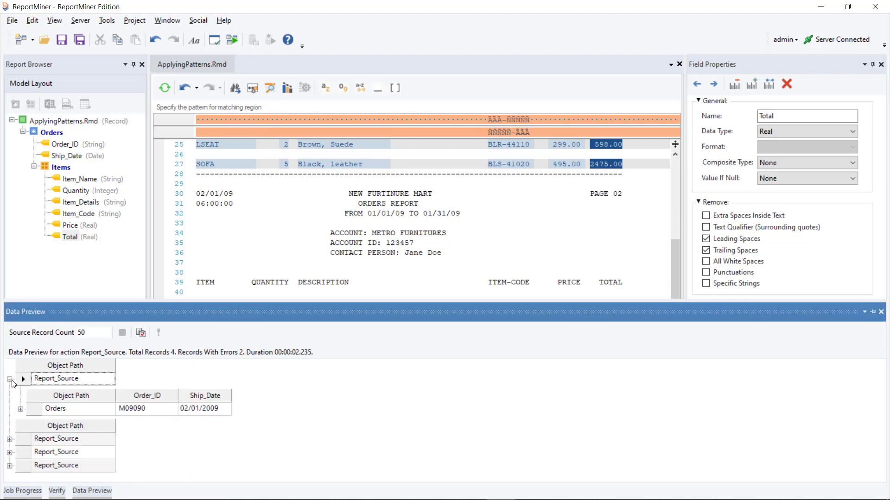
{"action": "left_click", "coordinate": [20, 410]}
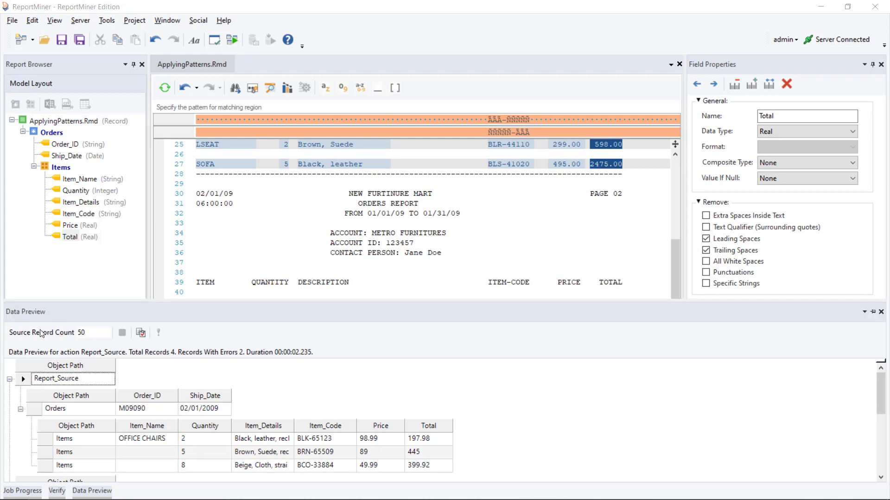
Set the Item_Name field's Value If Null option to Use From Previous Record
{"action": "left_click", "coordinate": [79, 179]}
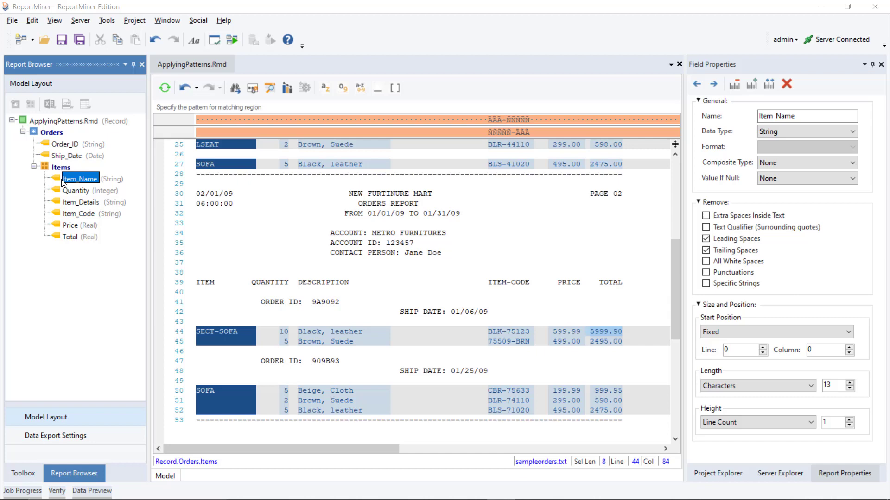
{"action": "left_click", "coordinate": [841, 178]}
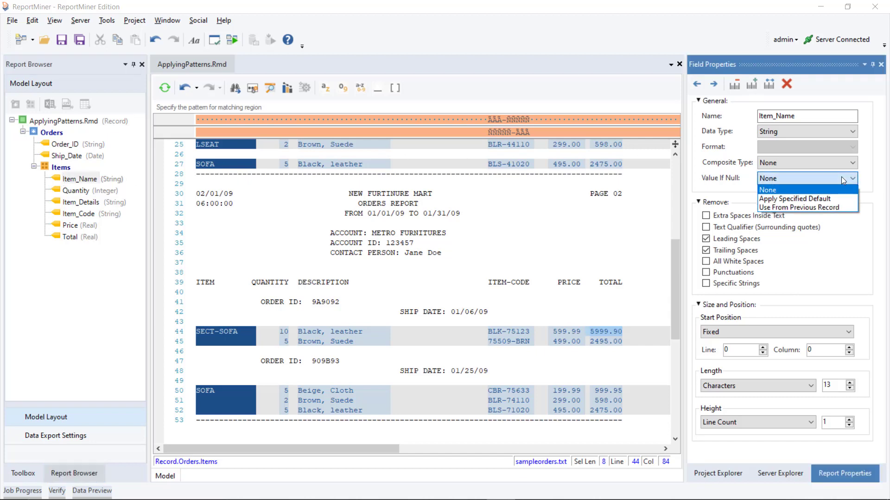
{"action": "left_click", "coordinate": [834, 208]}
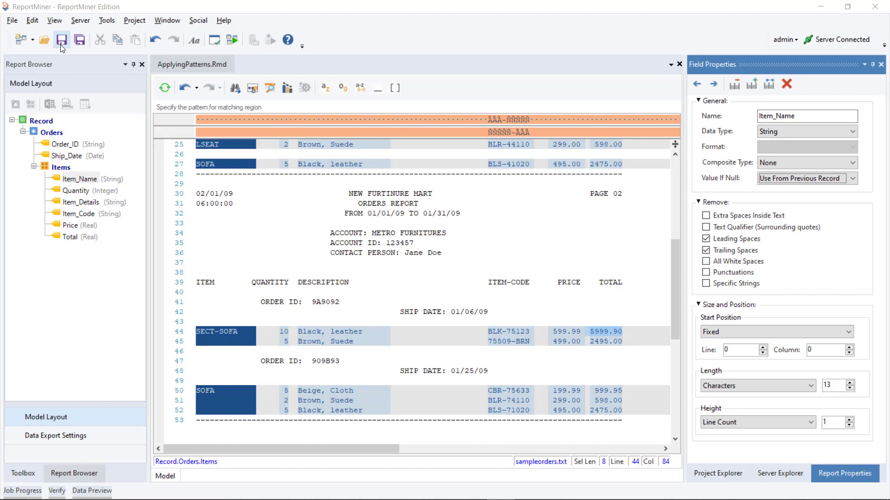
Re-preview the data to confirm OFFICE CHAIRS on all three item rows, then close the preview
{"action": "left_click", "coordinate": [271, 88]}
{"action": "left_click", "coordinate": [9, 380]}
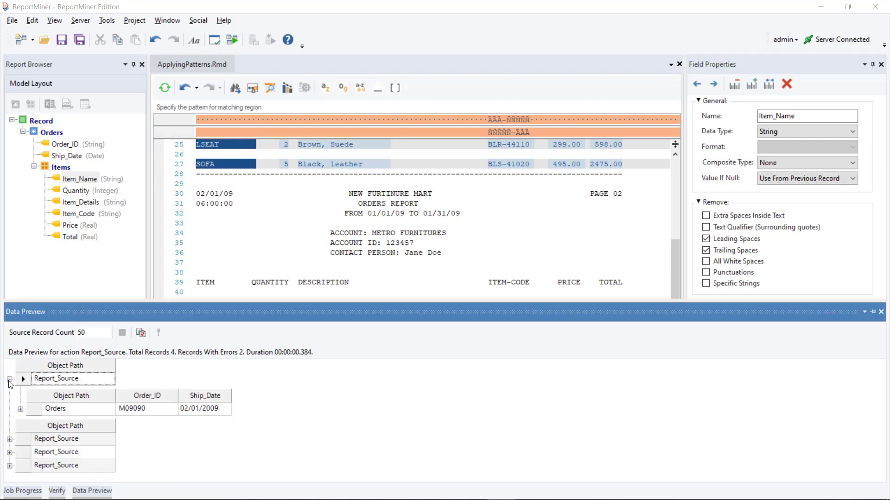
{"action": "left_click", "coordinate": [20, 410]}
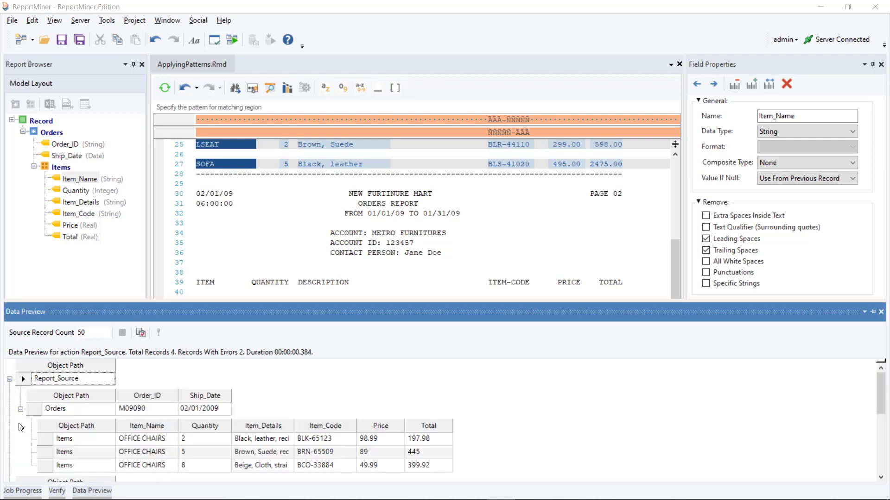
{"action": "left_click", "coordinate": [509, 144]}
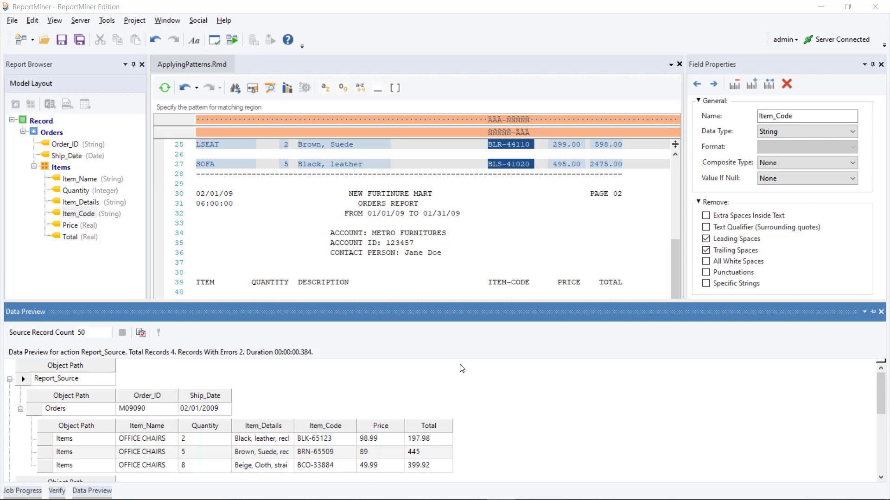
{"action": "left_click", "coordinate": [530, 121]}
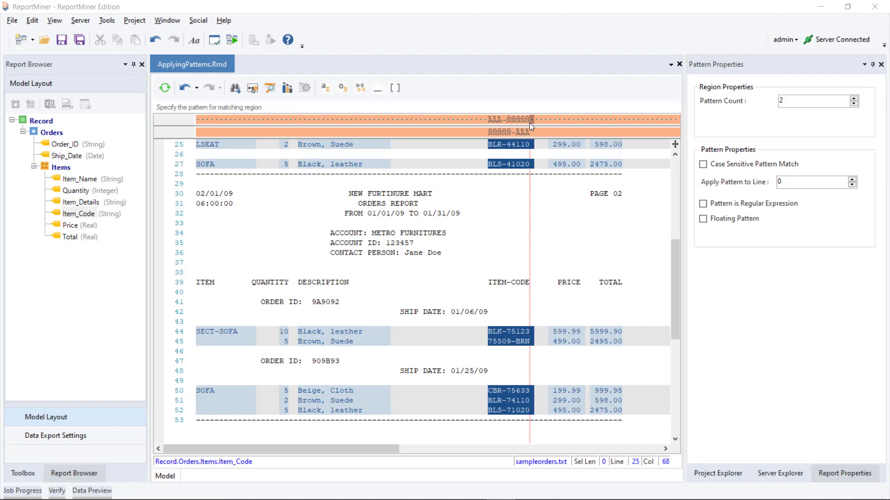
Inspect the Item_Code field: a String at column 63, 10 characters long, spaces trimmed
{"action": "left_click", "coordinate": [514, 147]}
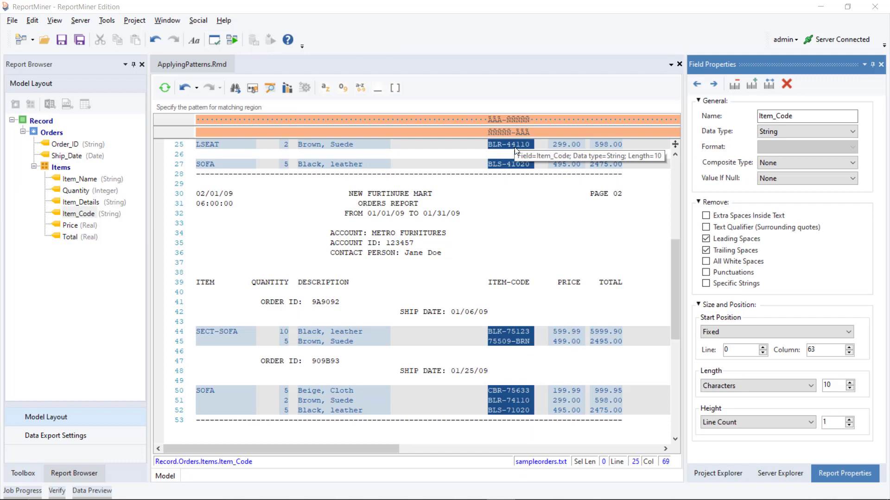